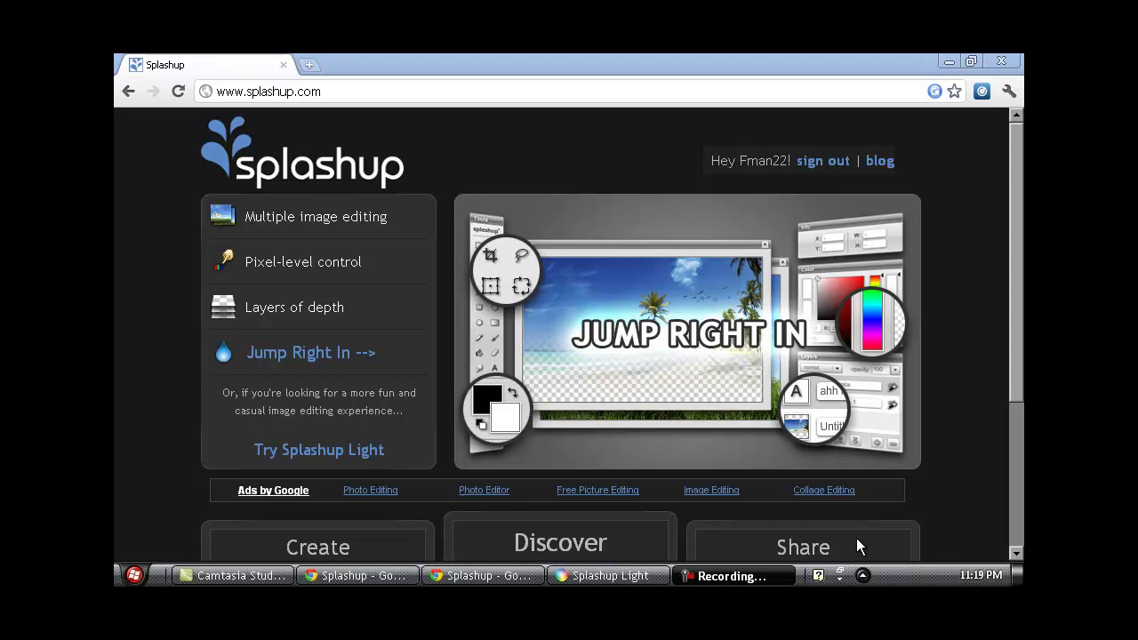
# Reload the Splashup homepage and bring up the editor's File menu
pyautogui.click(302, 91)
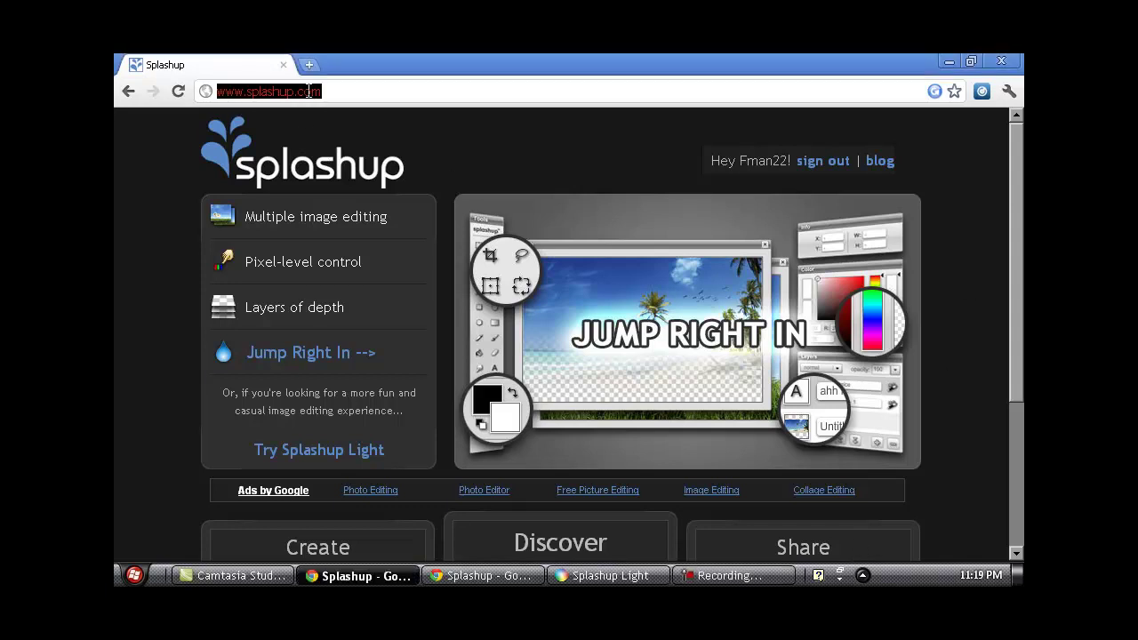
pyautogui.press('Return')
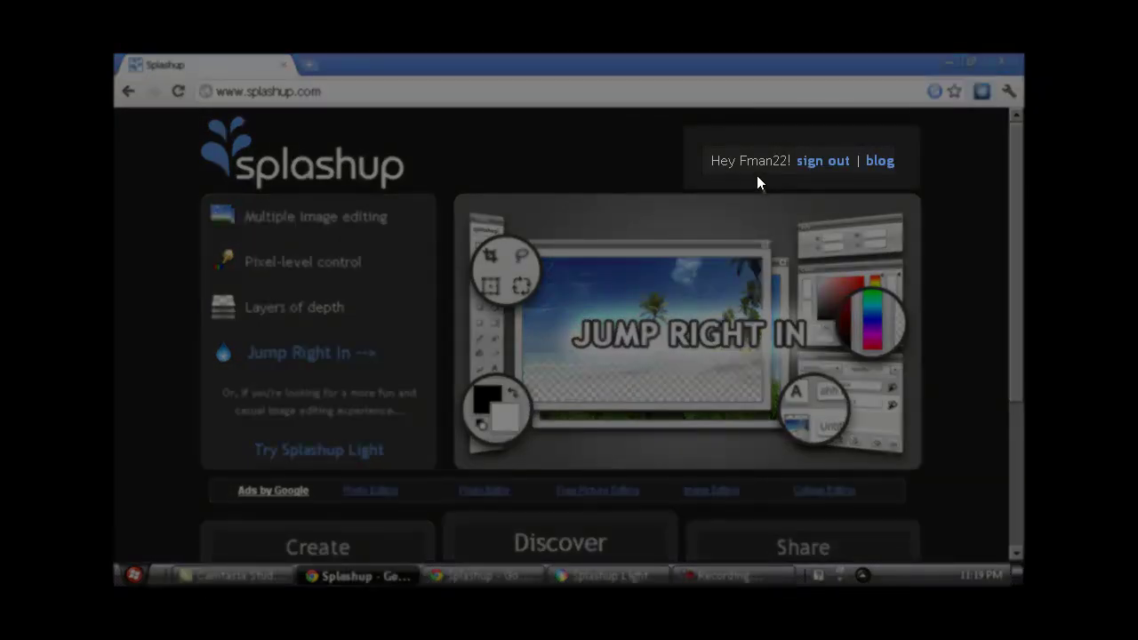
pyautogui.moveTo(739, 160); pyautogui.dragTo(783, 154)
pyautogui.click(589, 162)
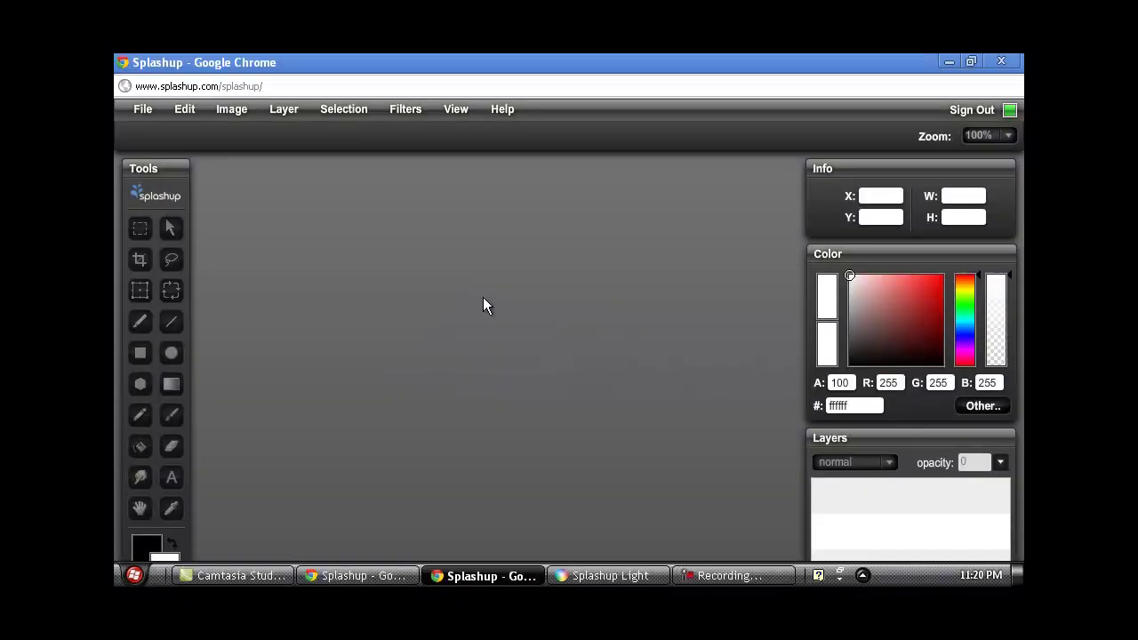
pyautogui.click(143, 111)
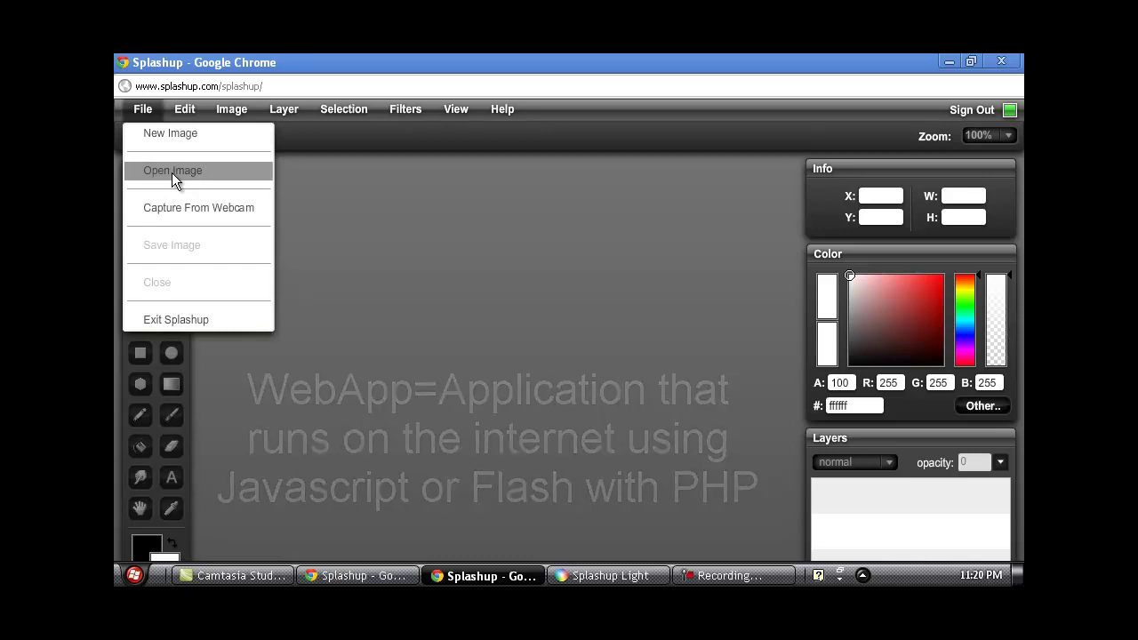
# Open the DwanyeWade wallpaper from the Desktop's Walpapers folder via Open Image
pyautogui.click(171, 172)
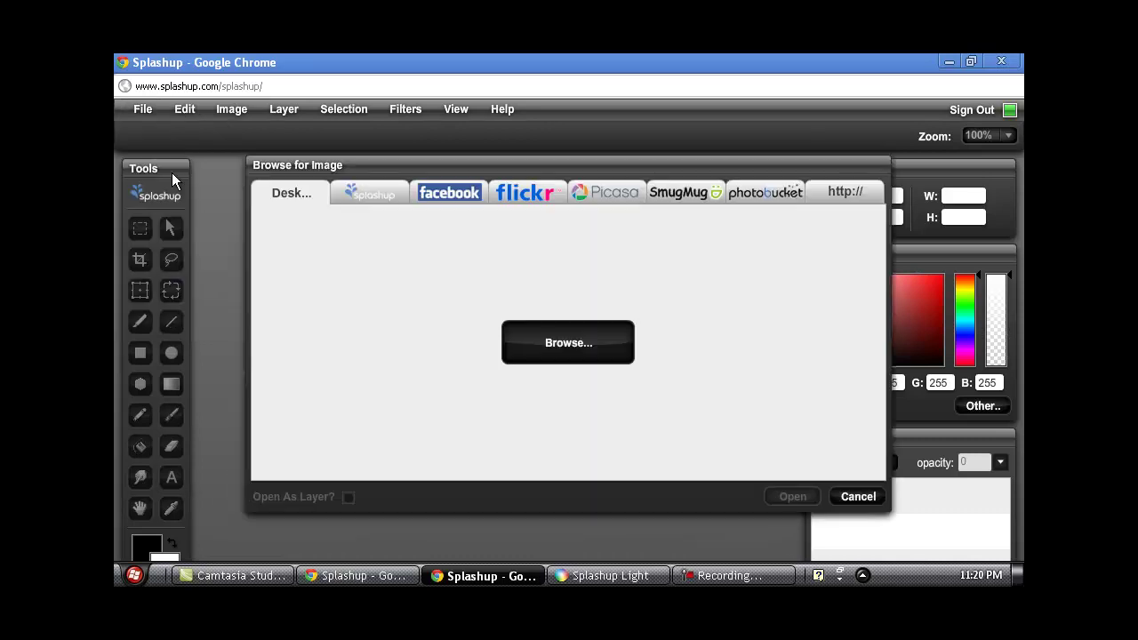
pyautogui.click(517, 329)
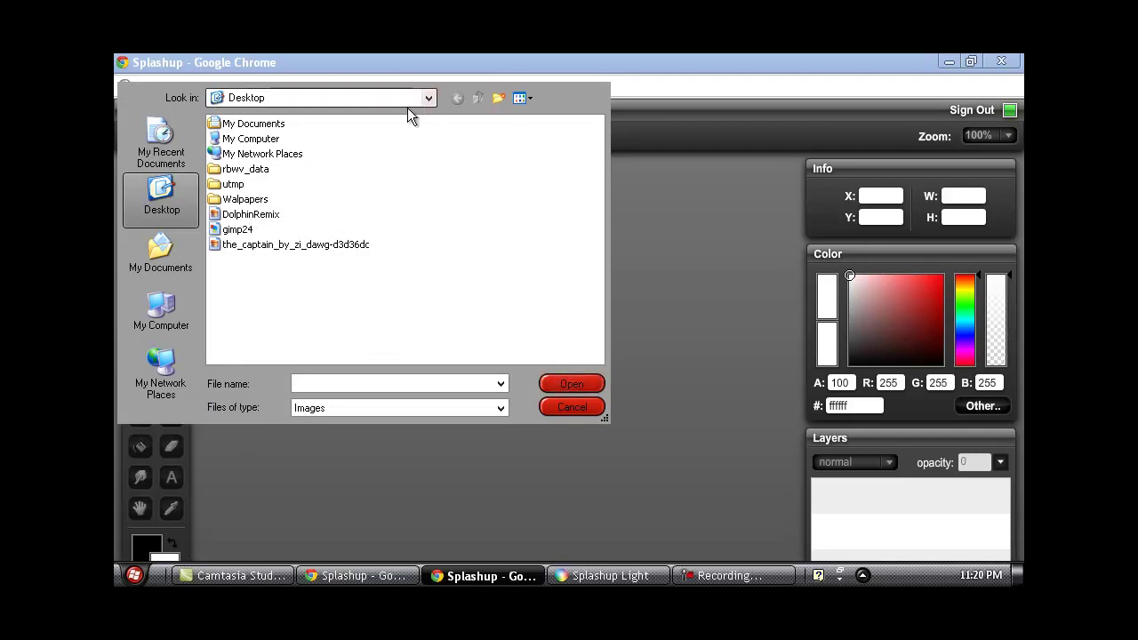
pyautogui.doubleClick(249, 201)
pyautogui.click(251, 201)
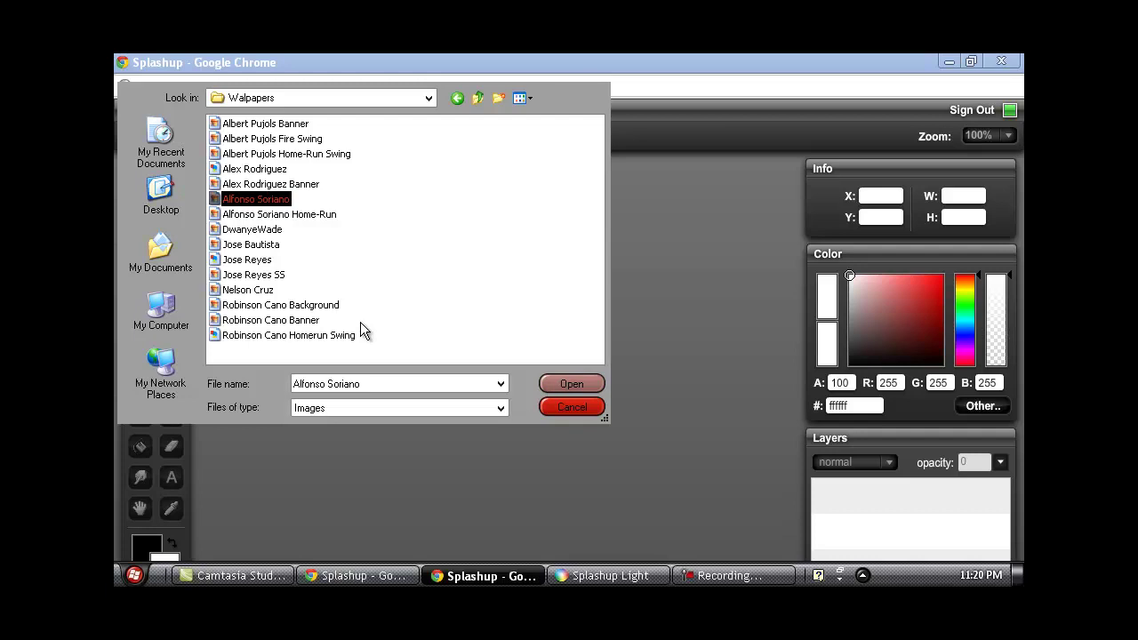
pyautogui.doubleClick(251, 230)
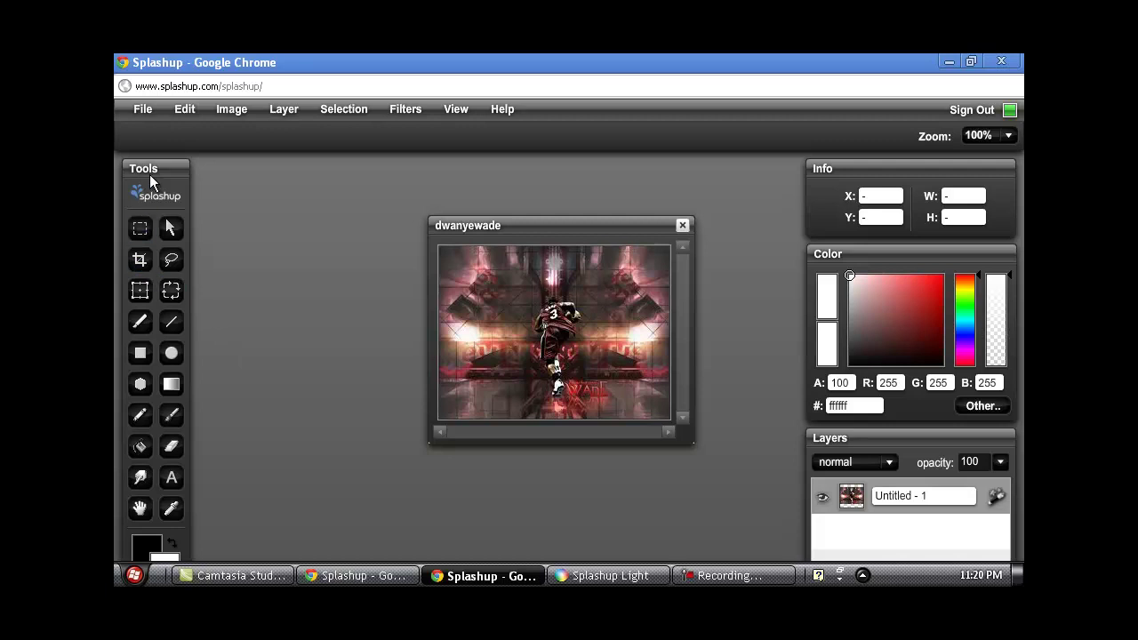
# Crop the Wade wallpaper to a narrow portrait rectangle around the player
pyautogui.moveTo(150, 165); pyautogui.dragTo(150, 128)
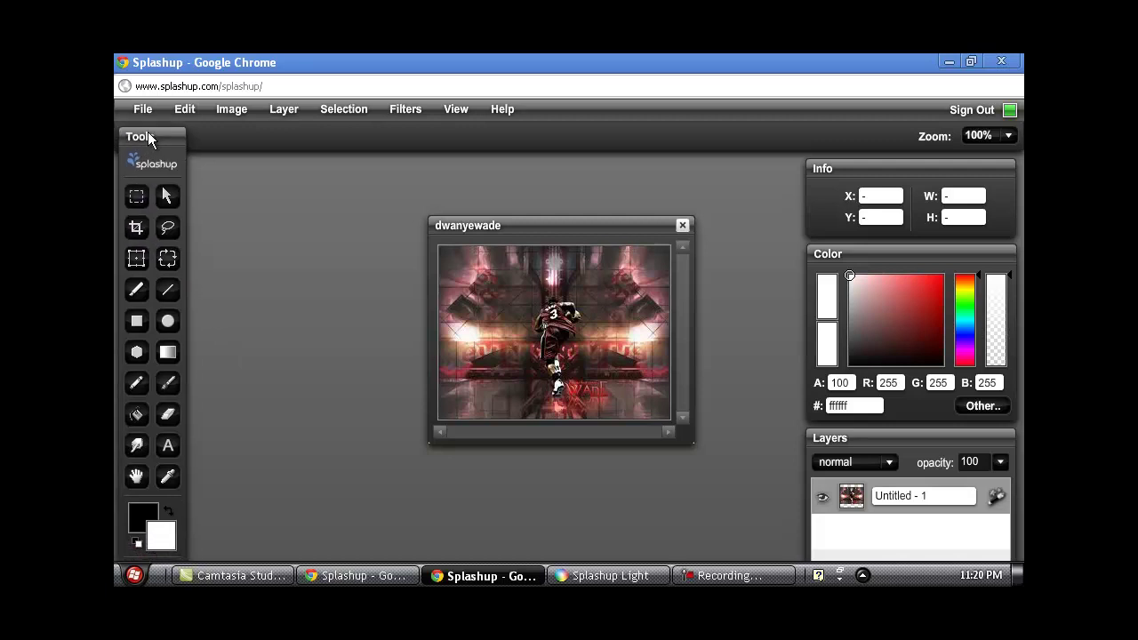
pyautogui.click(139, 228)
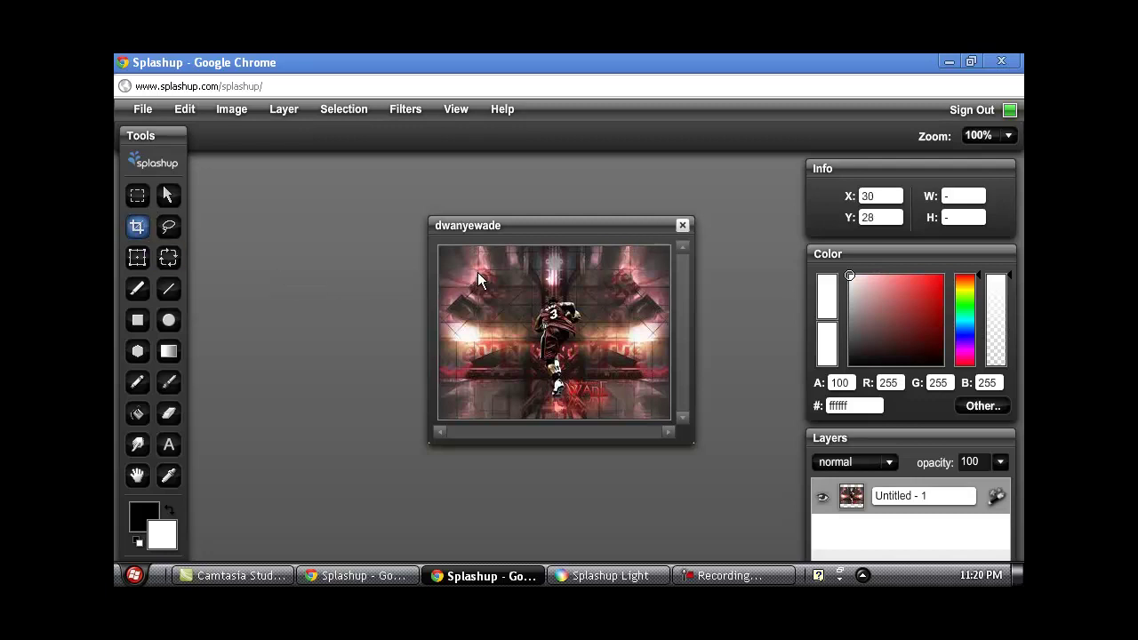
pyautogui.moveTo(505, 275); pyautogui.dragTo(610, 406)
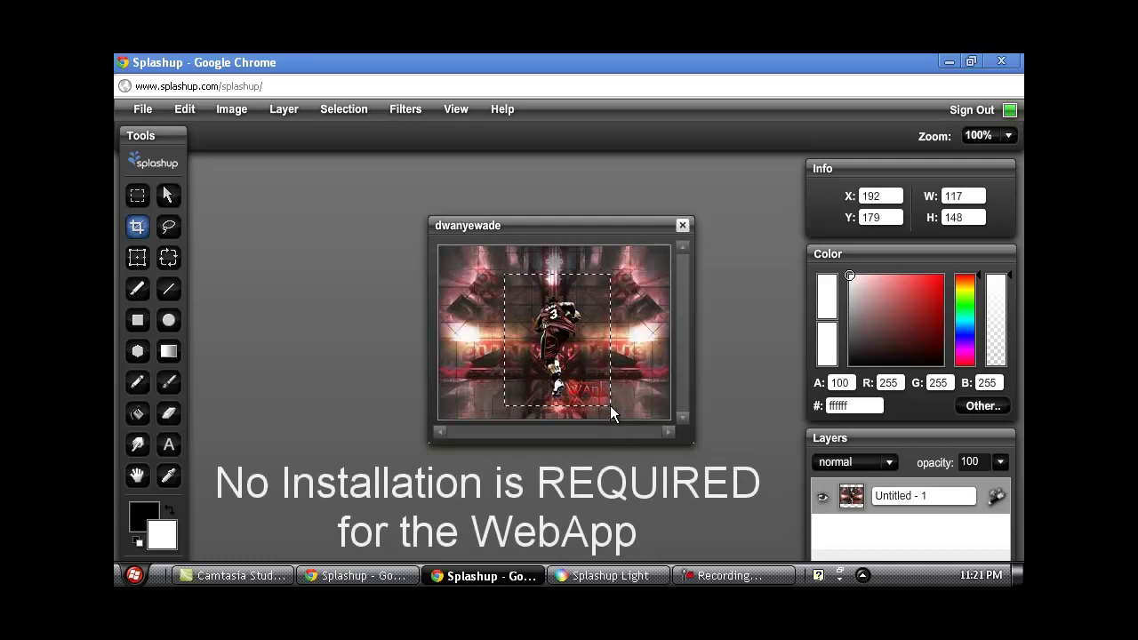
pyautogui.doubleClick(609, 404)
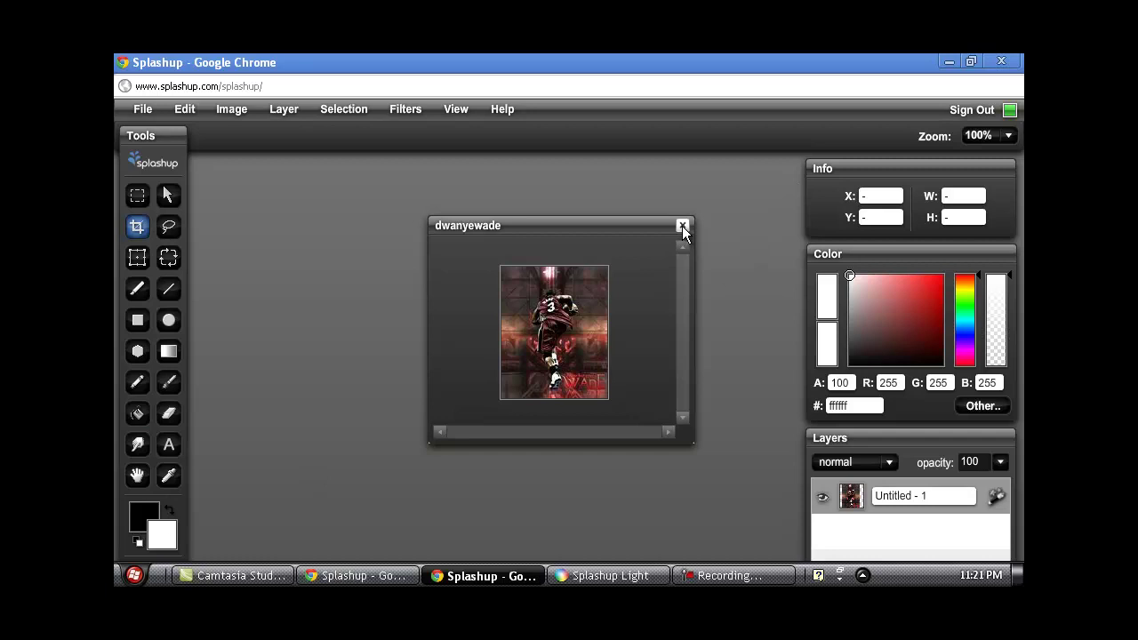
# Go to the Splashup Light page on splashup.com and start its download
pyautogui.click(356, 575)
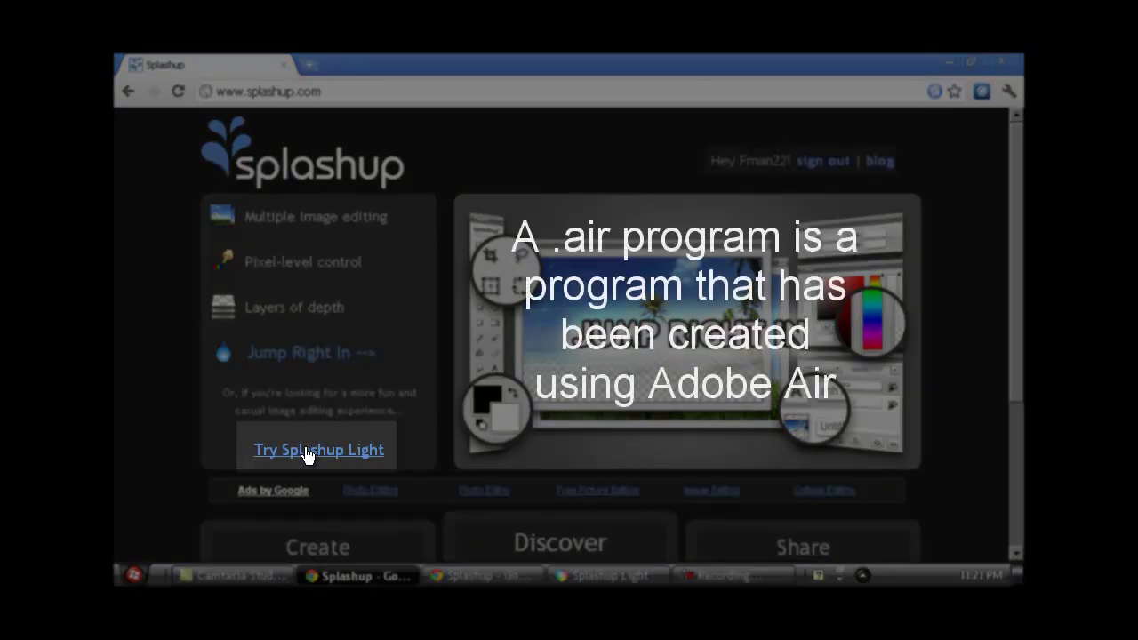
pyautogui.click(306, 454)
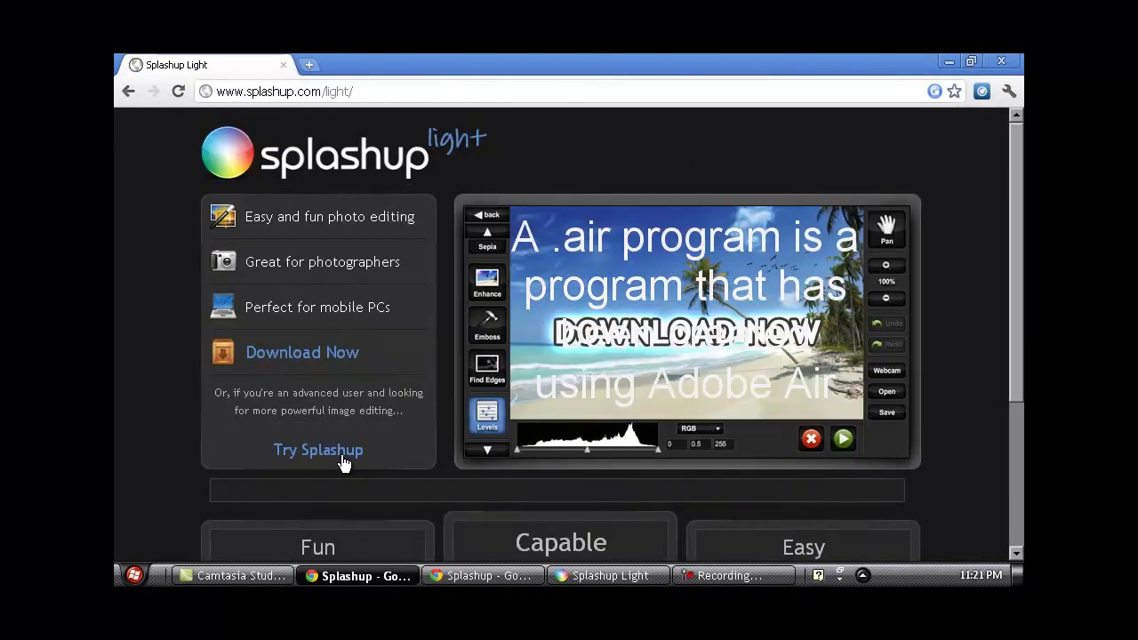
pyautogui.click(342, 354)
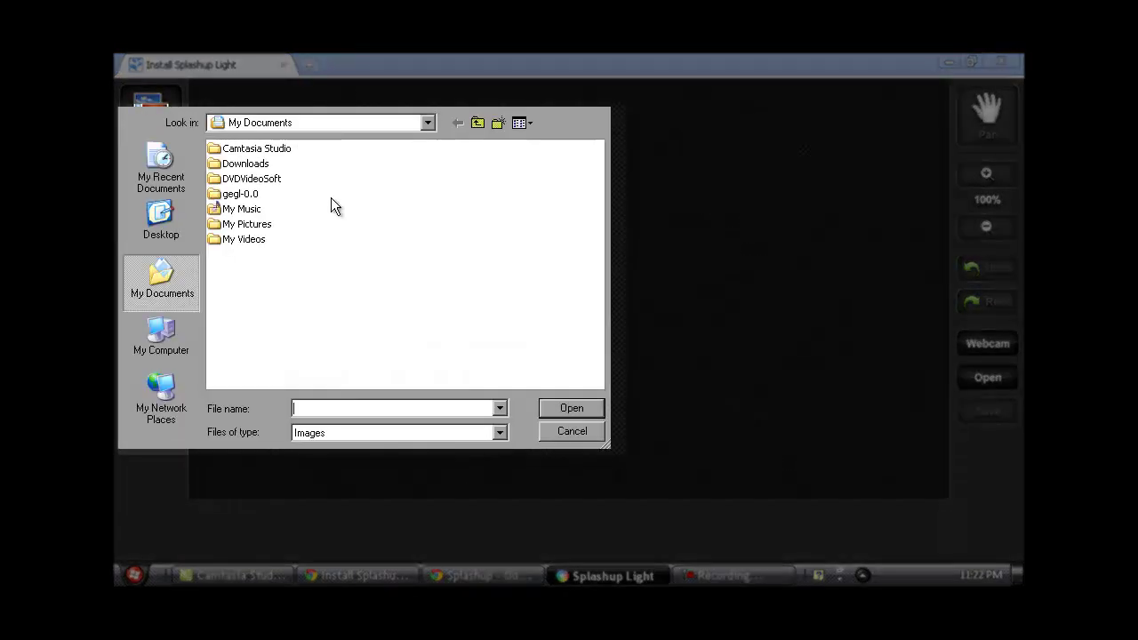
# Open the Nelson Cruz image from Desktop > Walpapers in Splashup Light
pyautogui.click(236, 165)
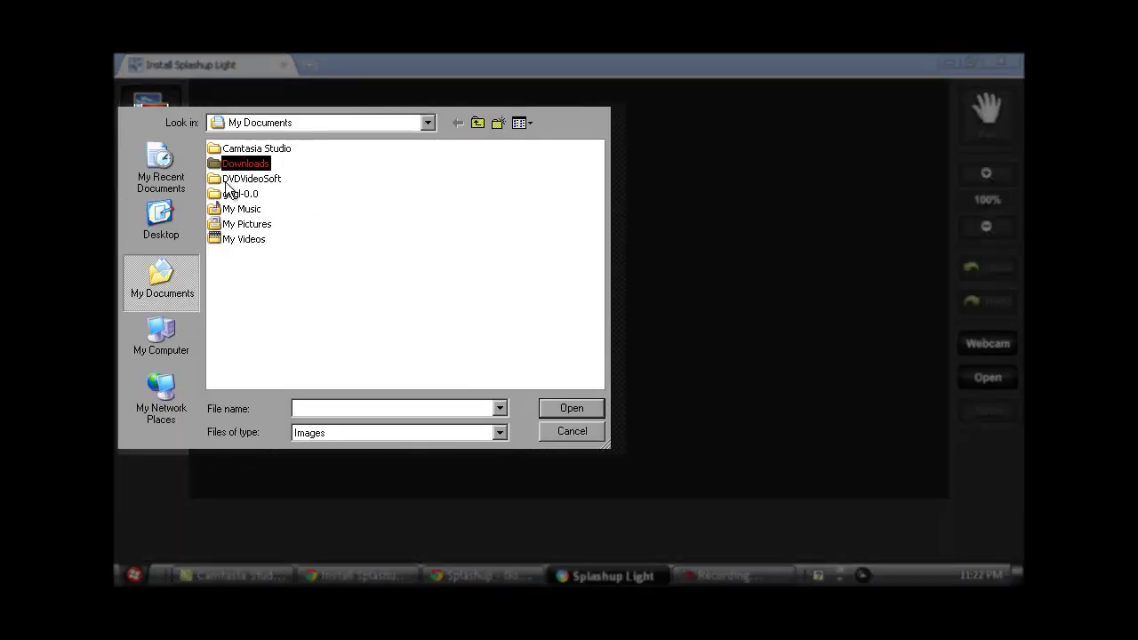
pyautogui.click(162, 222)
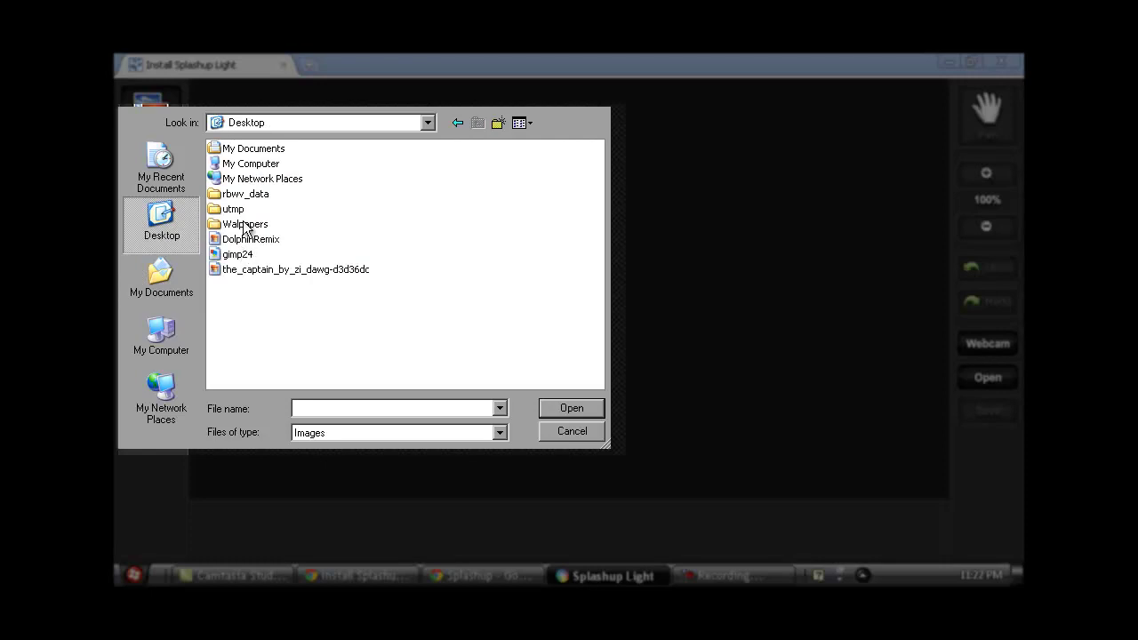
pyautogui.doubleClick(243, 224)
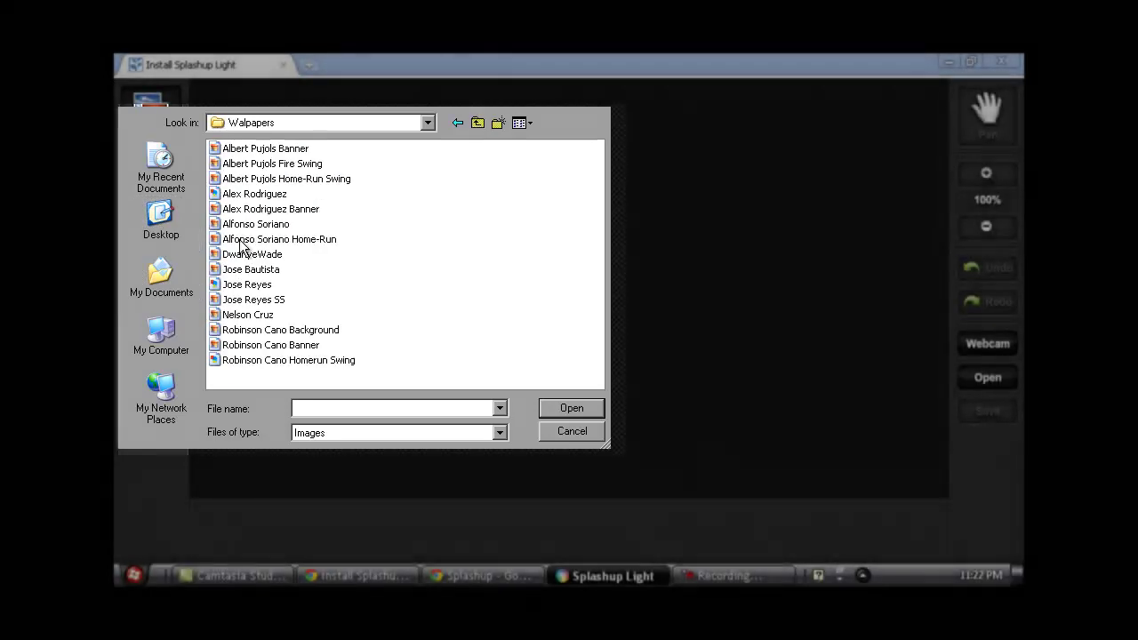
pyautogui.doubleClick(240, 315)
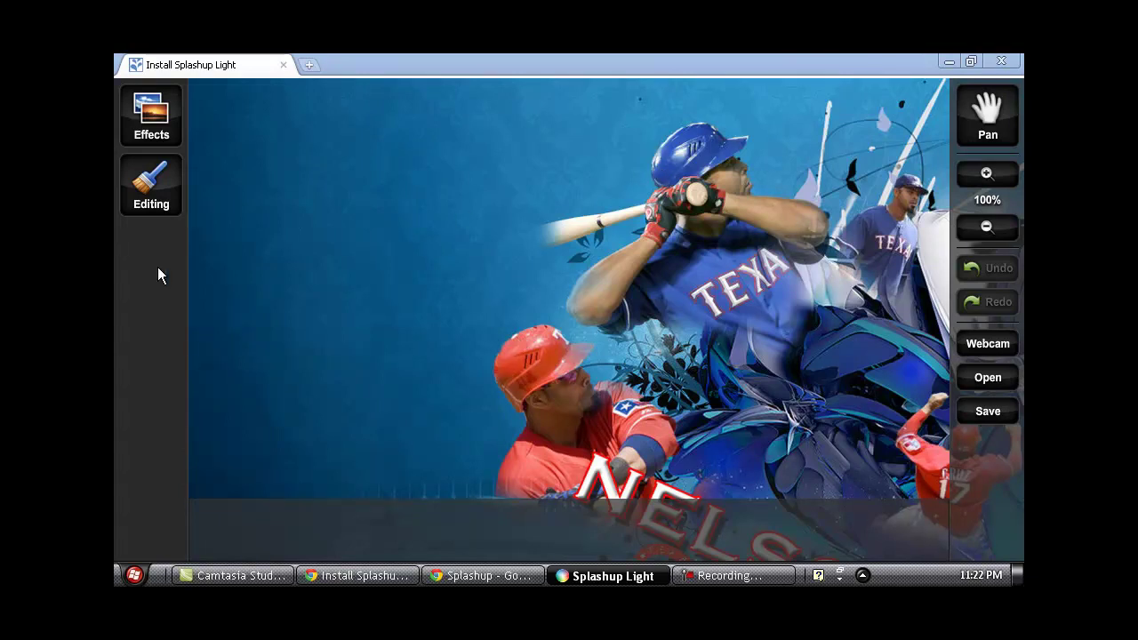
# Crop the Nelson Cruz photo to a 398 by 431 area around the players
pyautogui.click(153, 199)
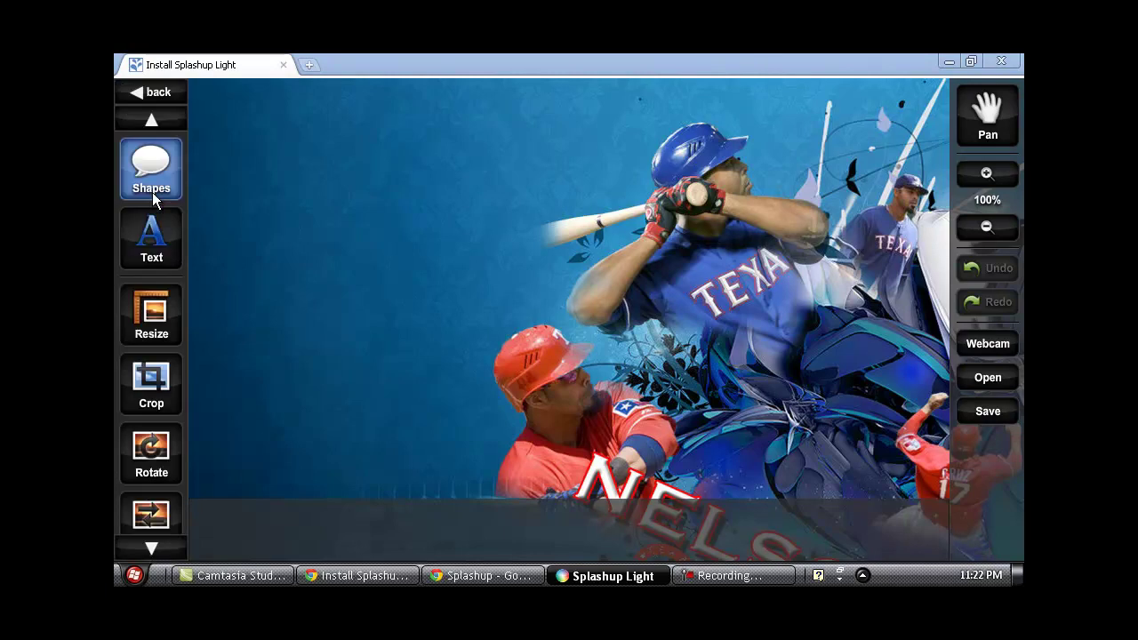
pyautogui.click(150, 389)
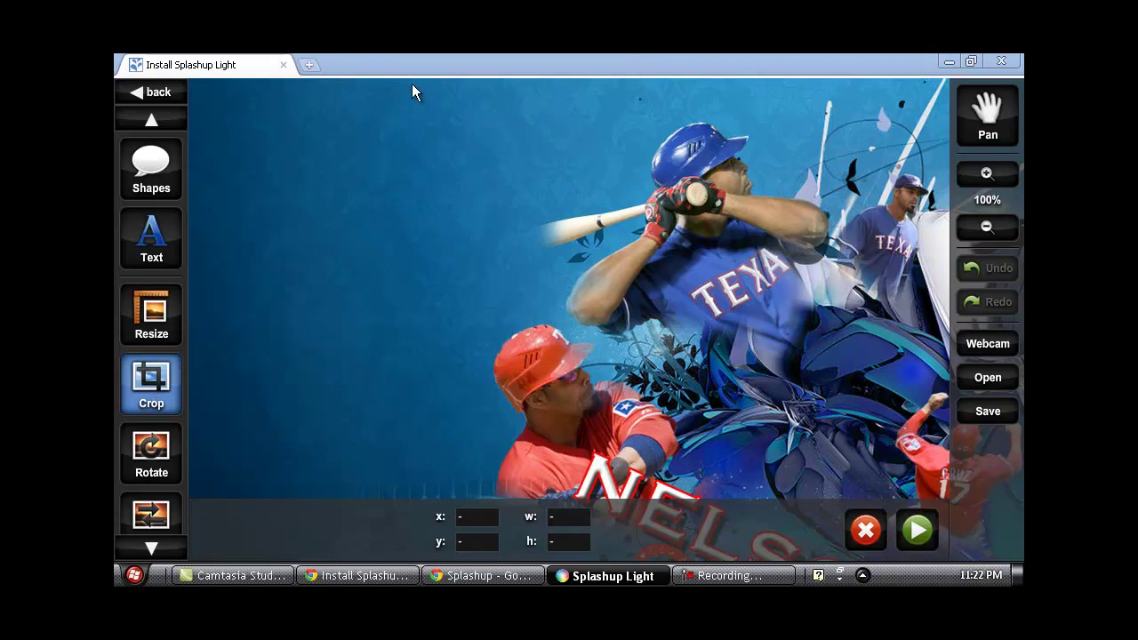
pyautogui.moveTo(412, 84)
pyautogui.mouseDown()
pyautogui.moveTo(775, 461)
pyautogui.moveTo(948, 497)
pyautogui.moveTo(940, 519)
pyautogui.mouseUp()
pyautogui.click(927, 522)
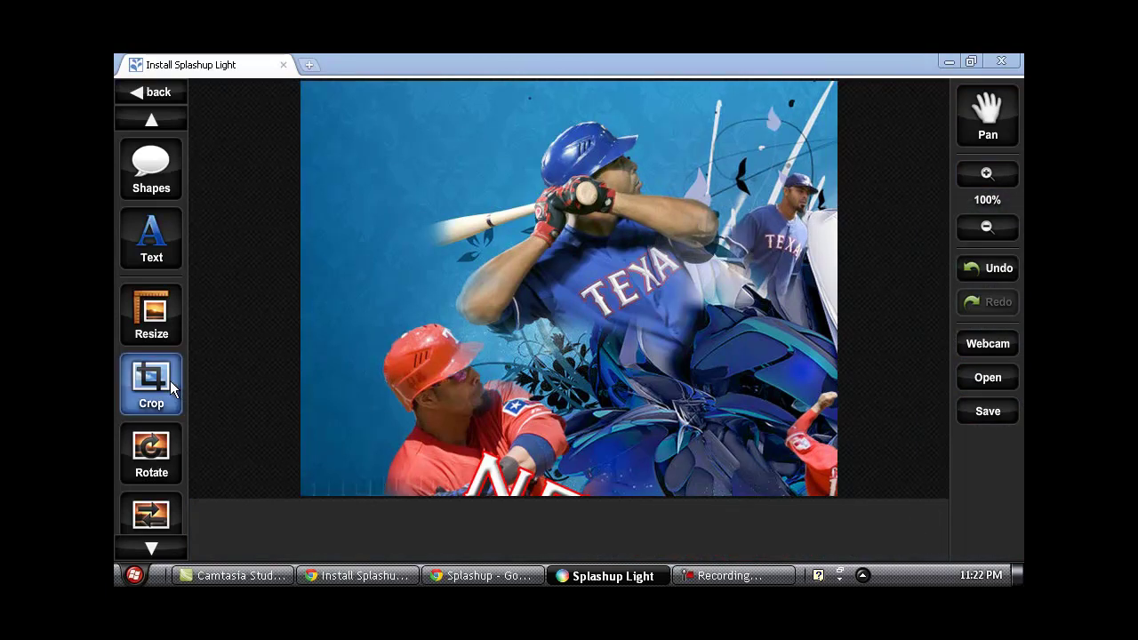
pyautogui.click(153, 553)
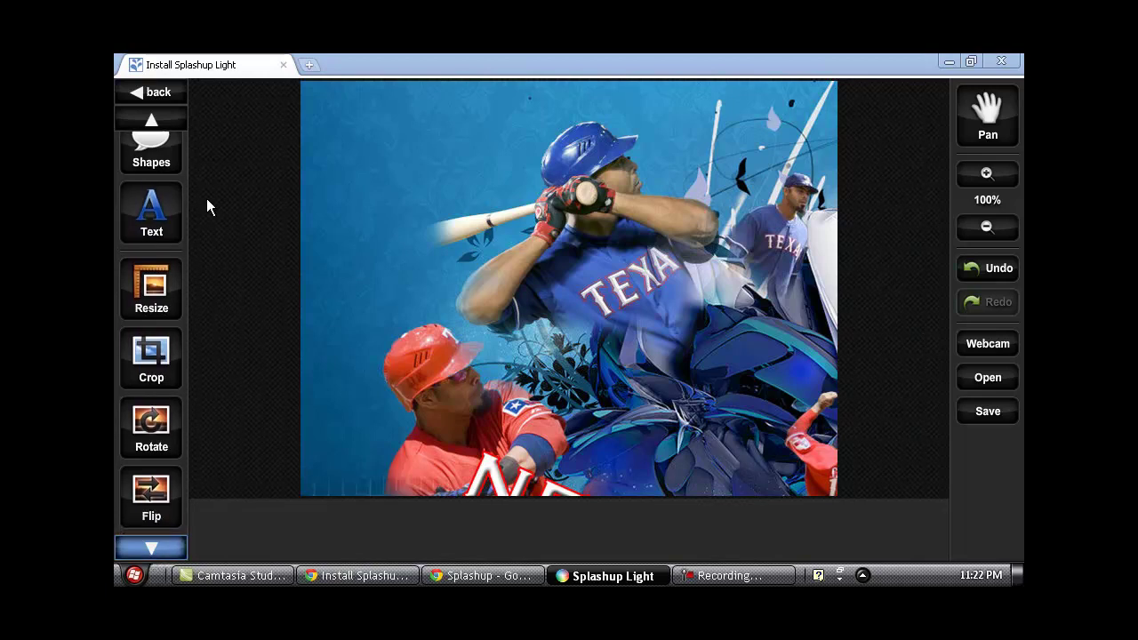
pyautogui.click(130, 120)
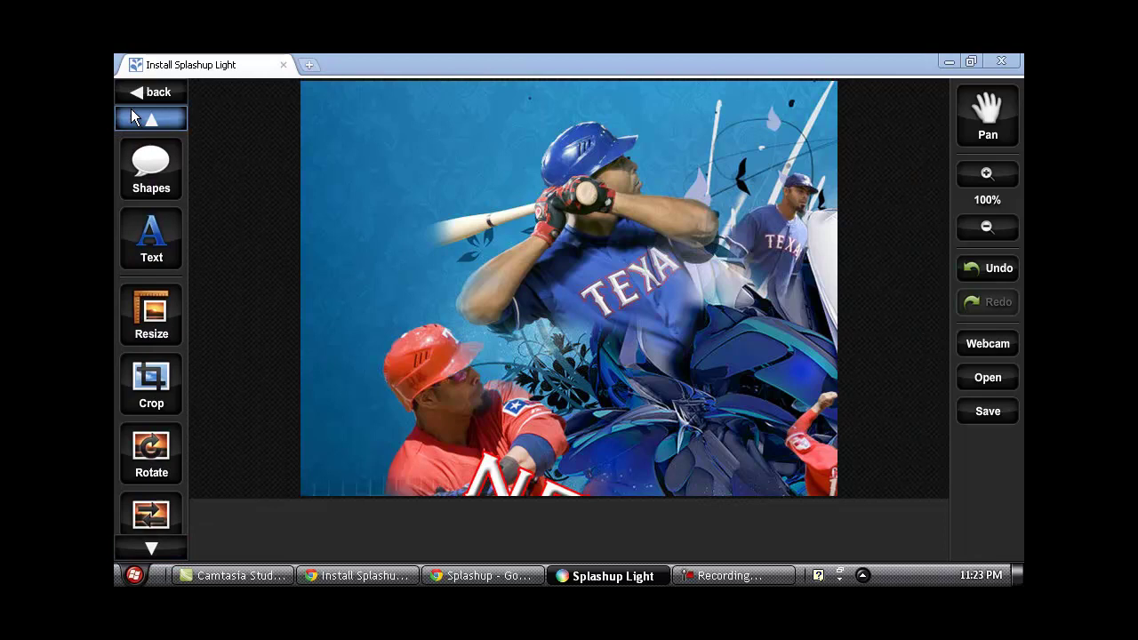
# Apply Hue/Sat with hue about 133, turning the blue background orange
pyautogui.click(131, 95)
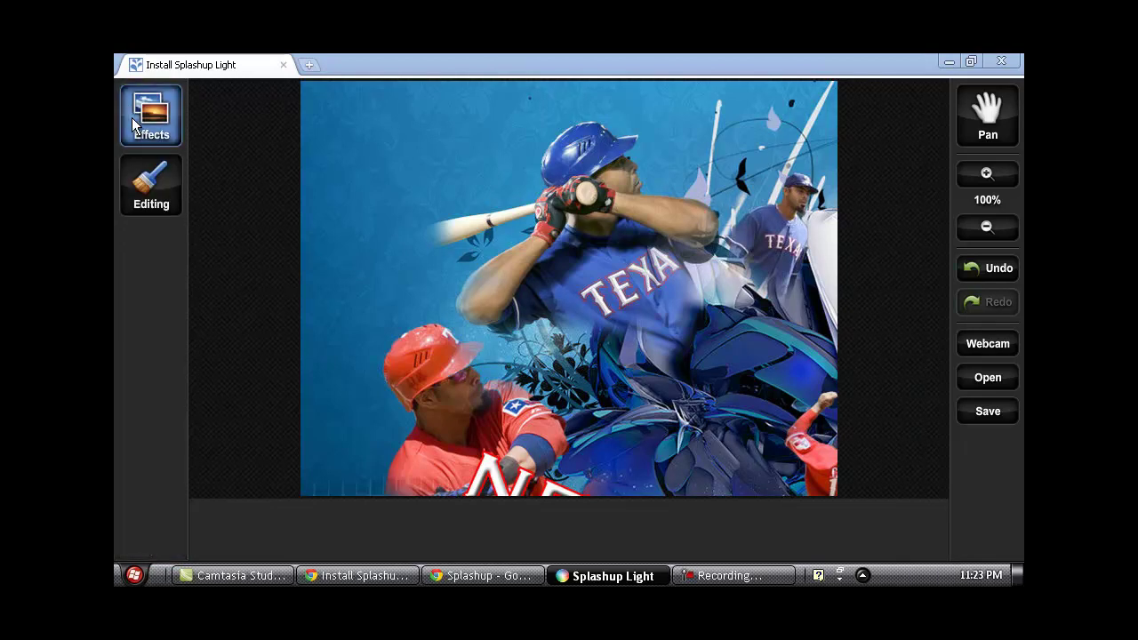
pyautogui.click(134, 120)
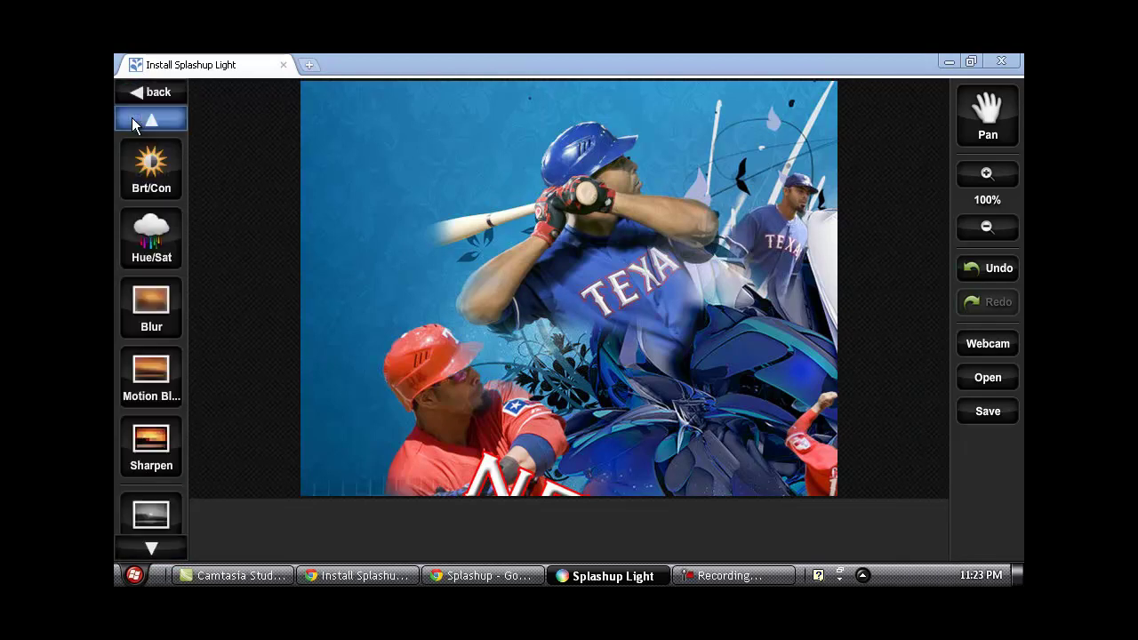
pyautogui.click(166, 235)
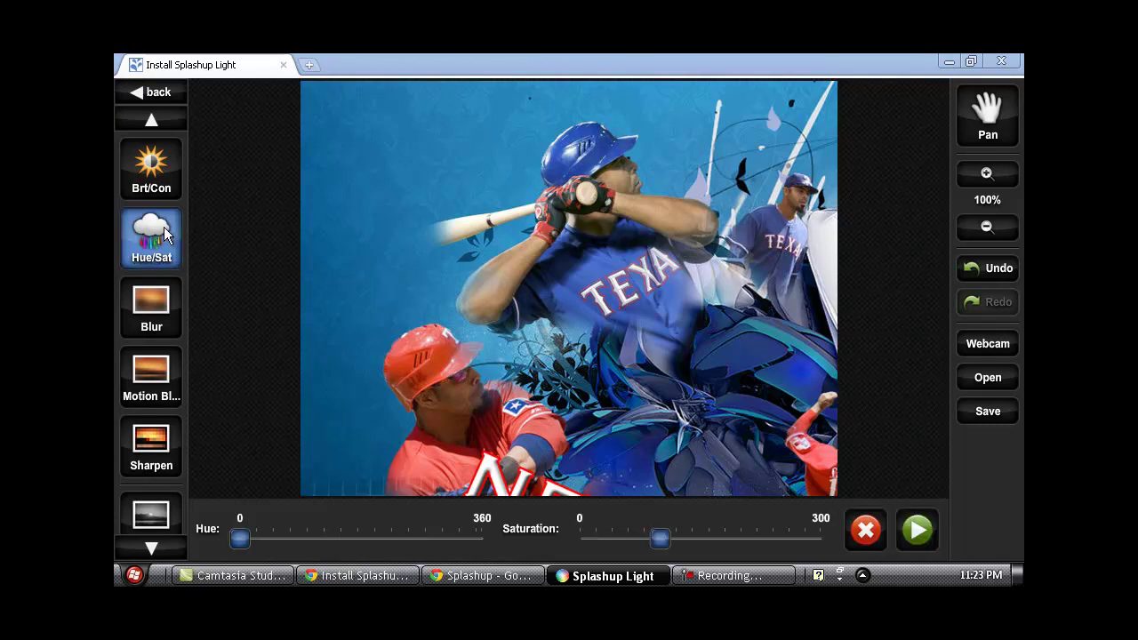
pyautogui.moveTo(242, 539); pyautogui.dragTo(371, 543)
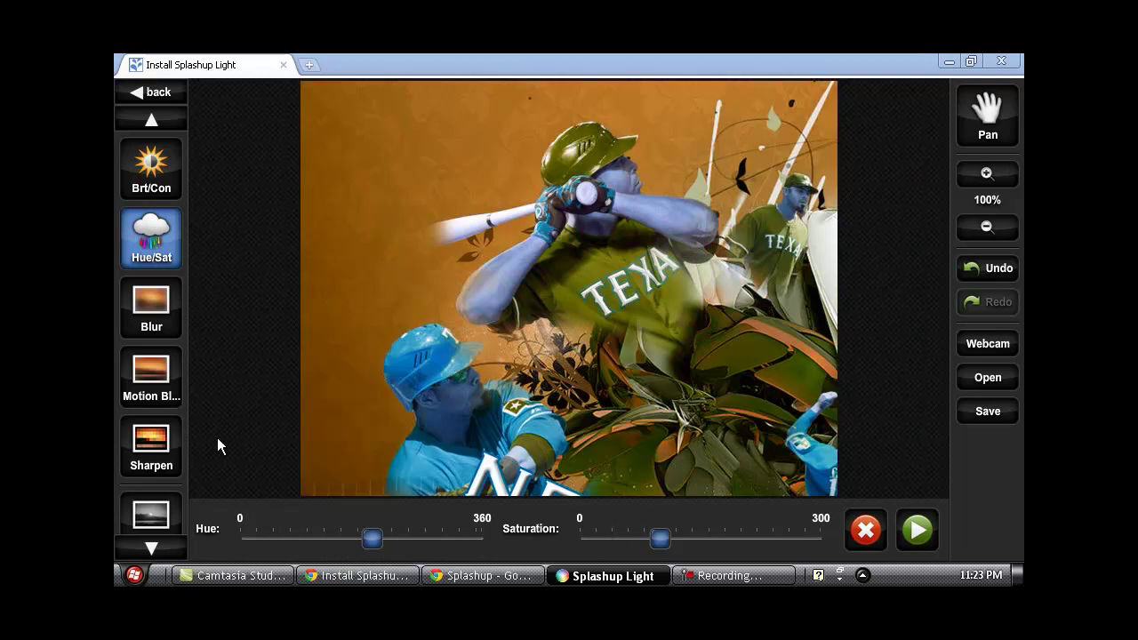
# Sharpen the recoloured photo and scroll the effects list down
pyautogui.click(163, 464)
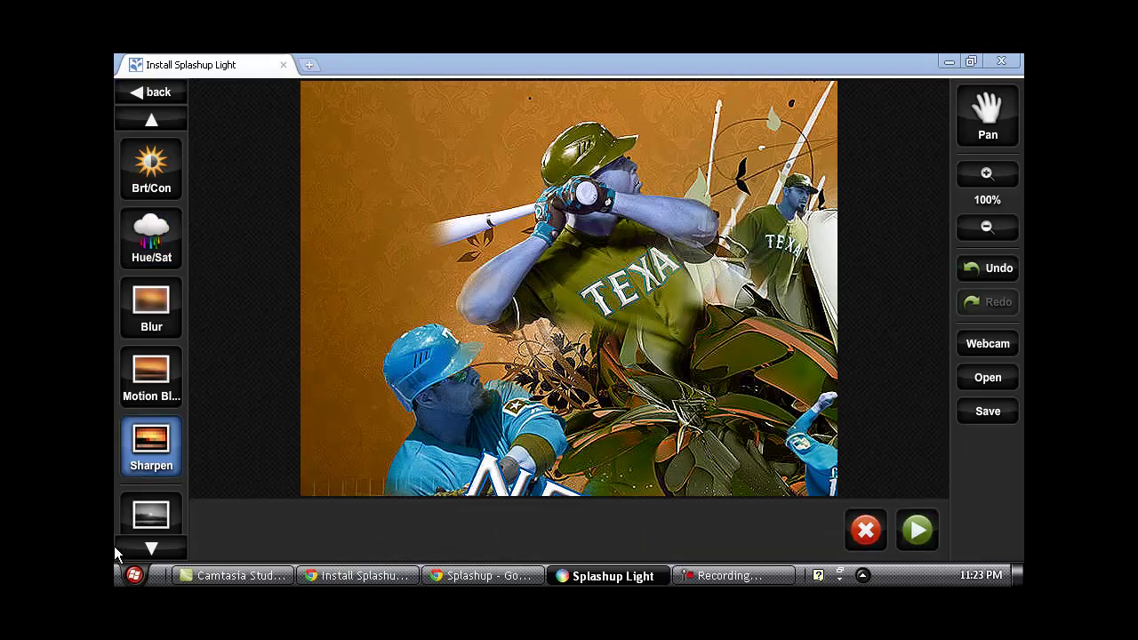
pyautogui.click(143, 544)
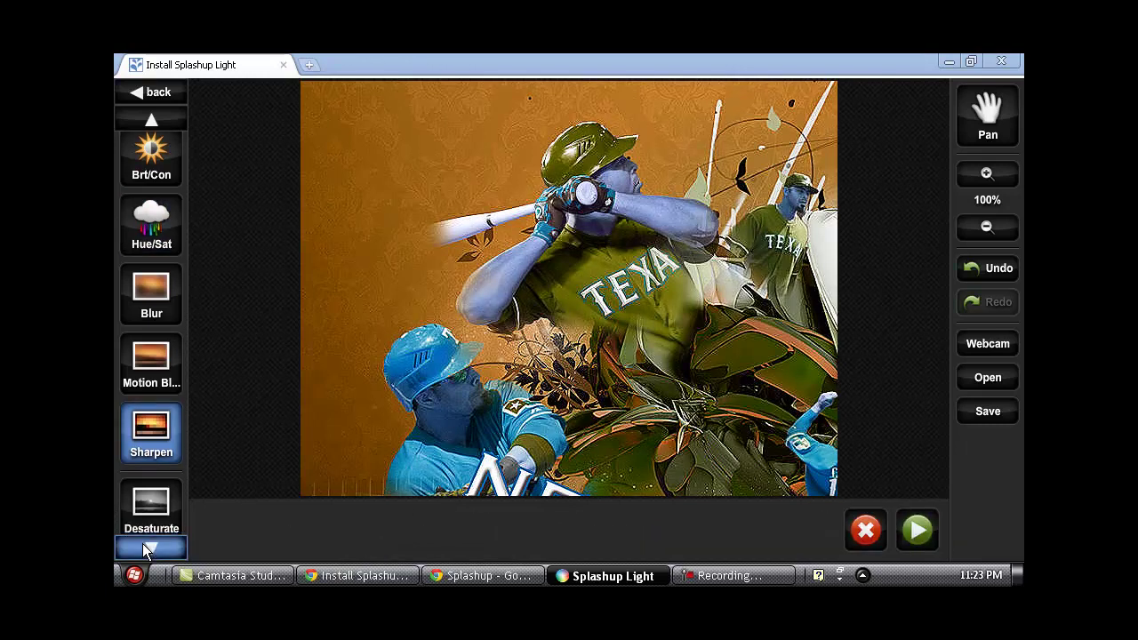
pyautogui.click(143, 544)
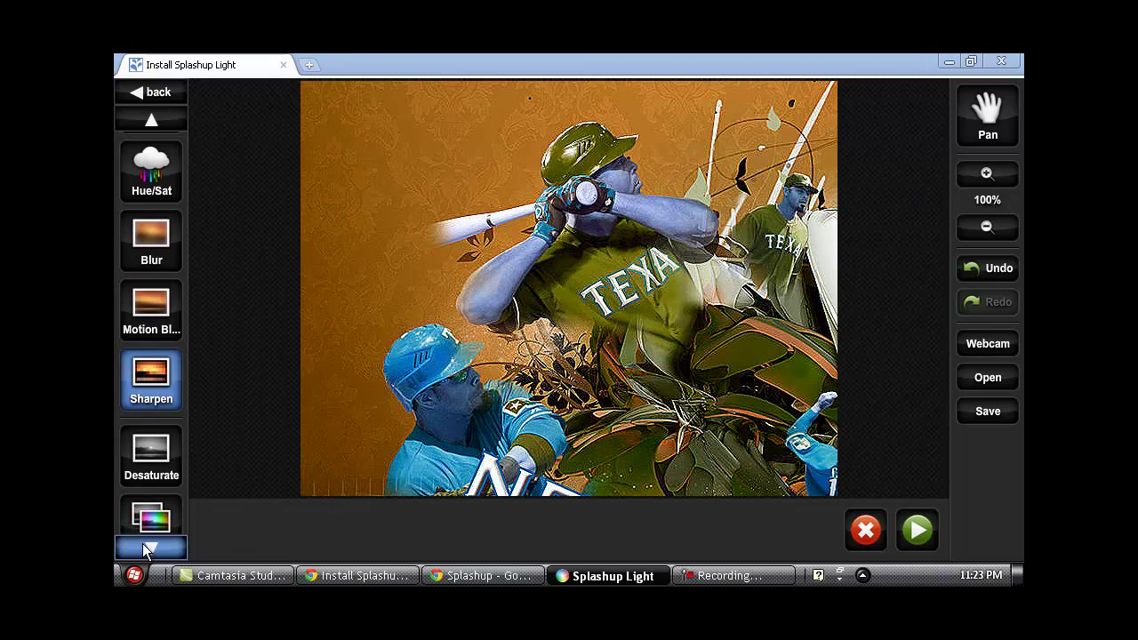
pyautogui.click(147, 547)
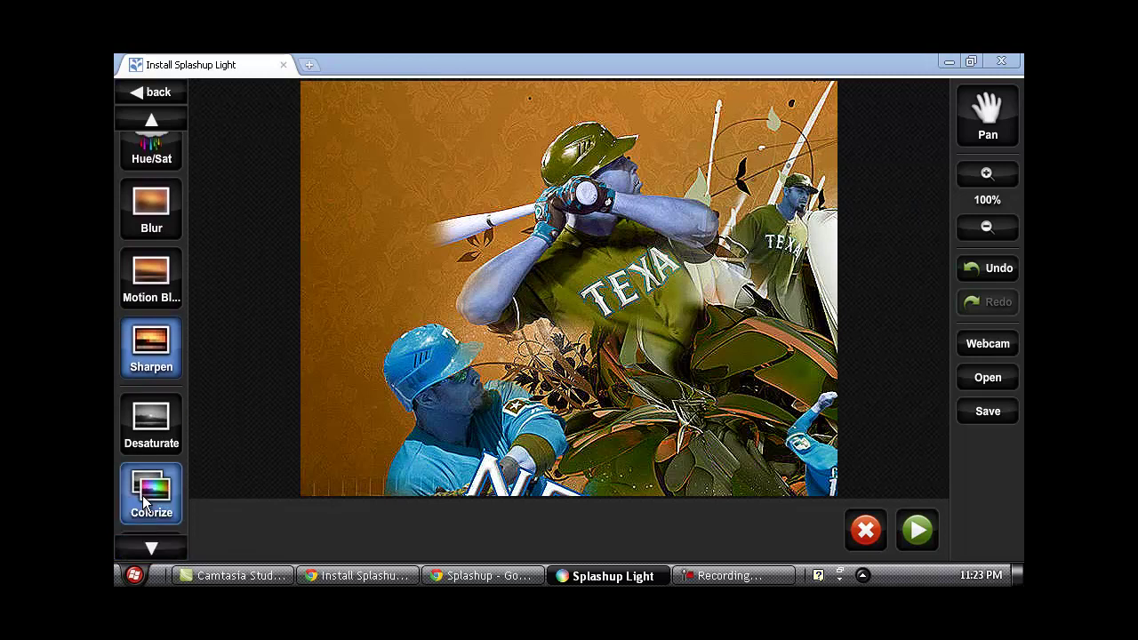
# Apply Colorize with hue about 44 and amount about 40
pyautogui.click(145, 503)
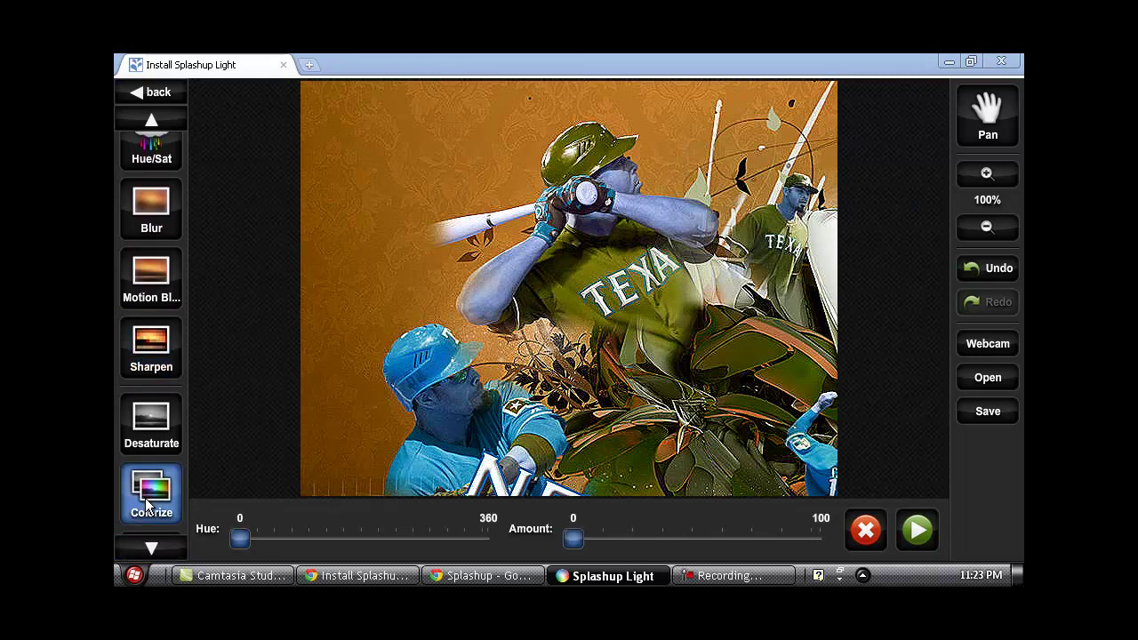
pyautogui.moveTo(240, 539); pyautogui.dragTo(394, 550)
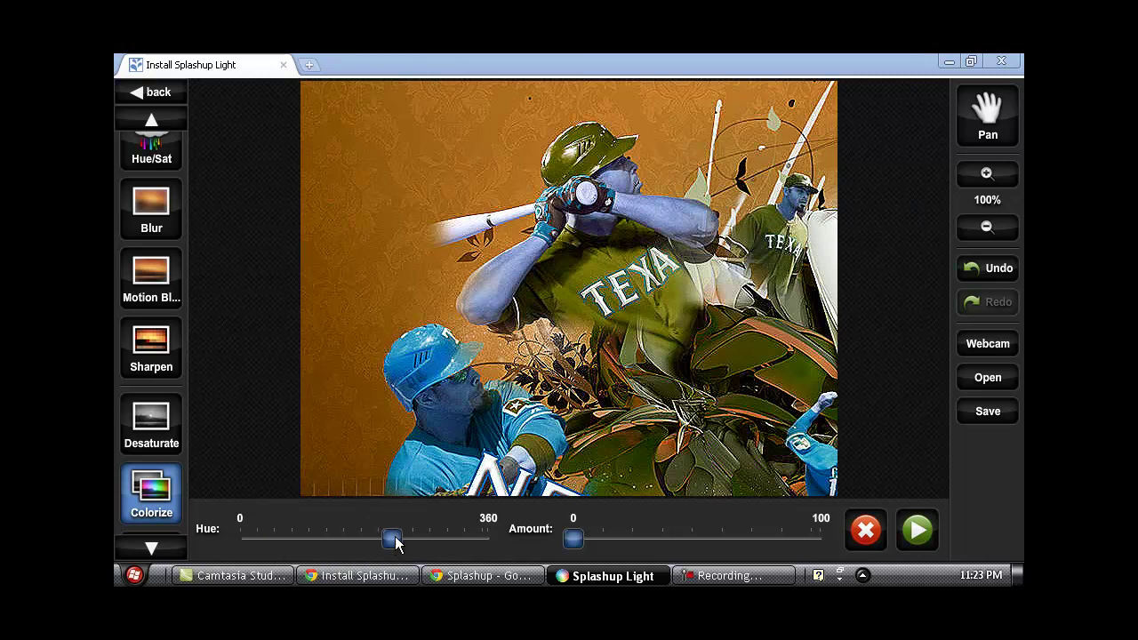
pyautogui.moveTo(567, 537); pyautogui.dragTo(668, 538)
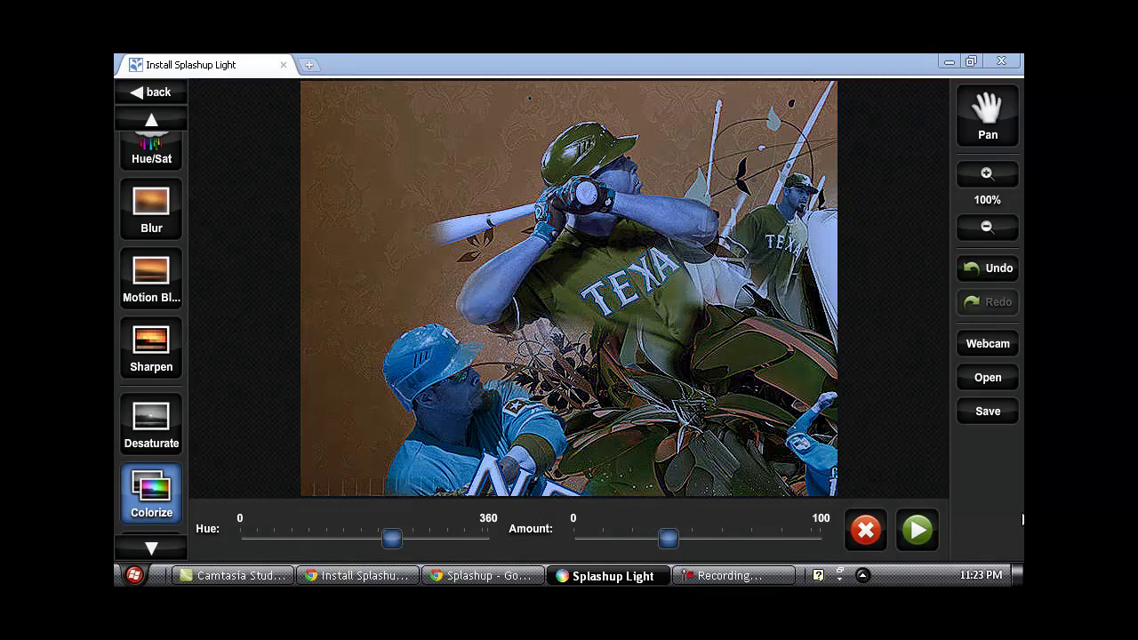
pyautogui.click(917, 530)
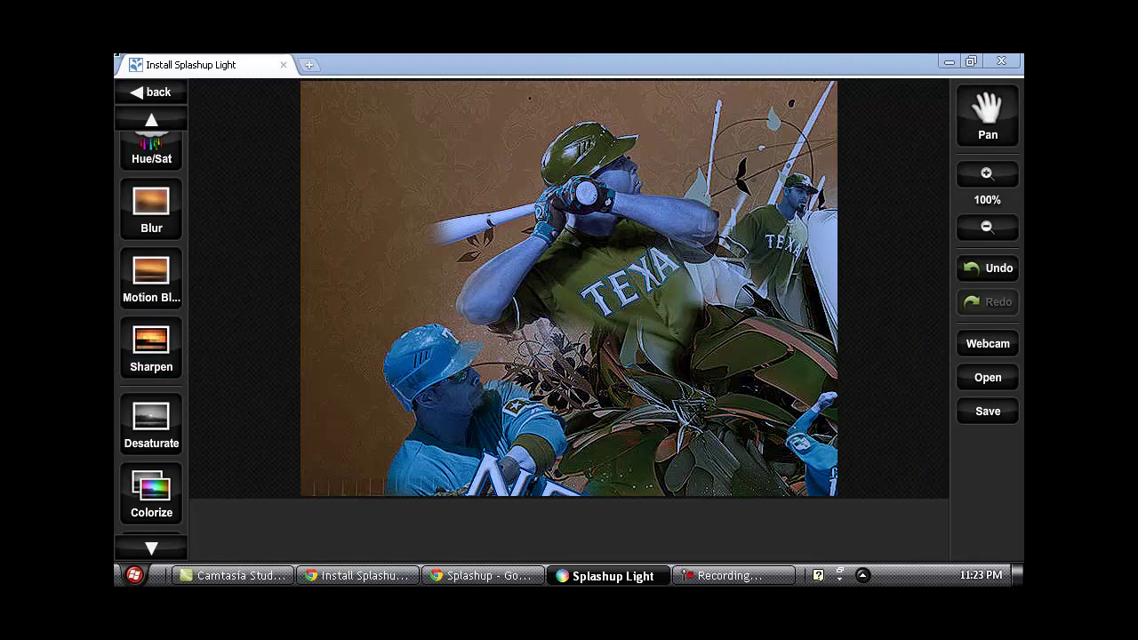
pyautogui.click(352, 576)
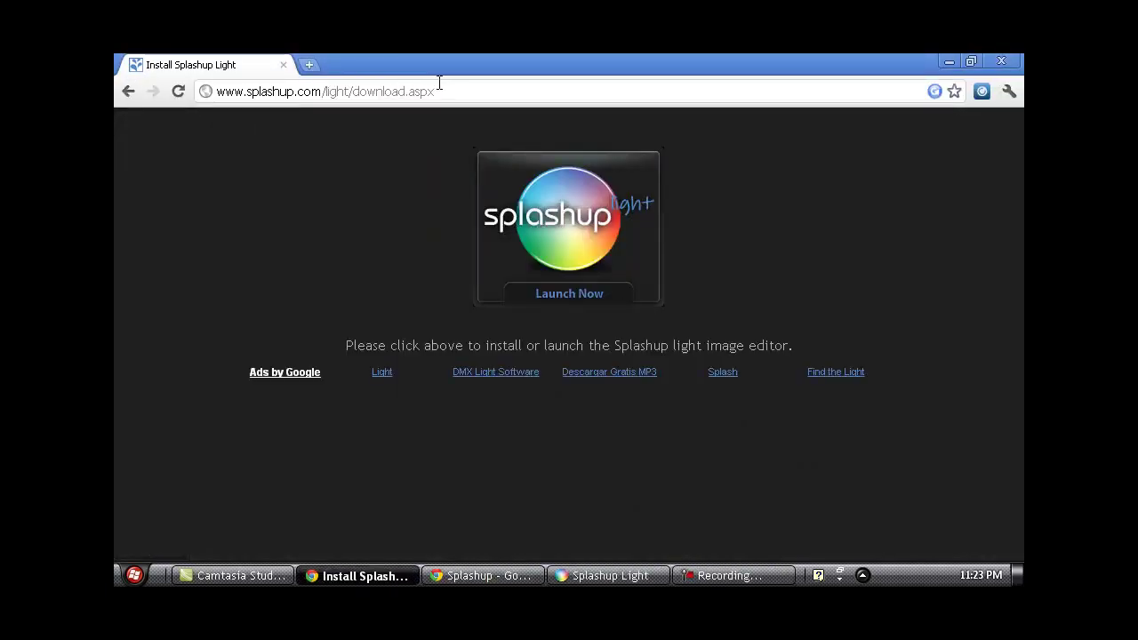
pyautogui.moveTo(435, 91); pyautogui.dragTo(321, 113)
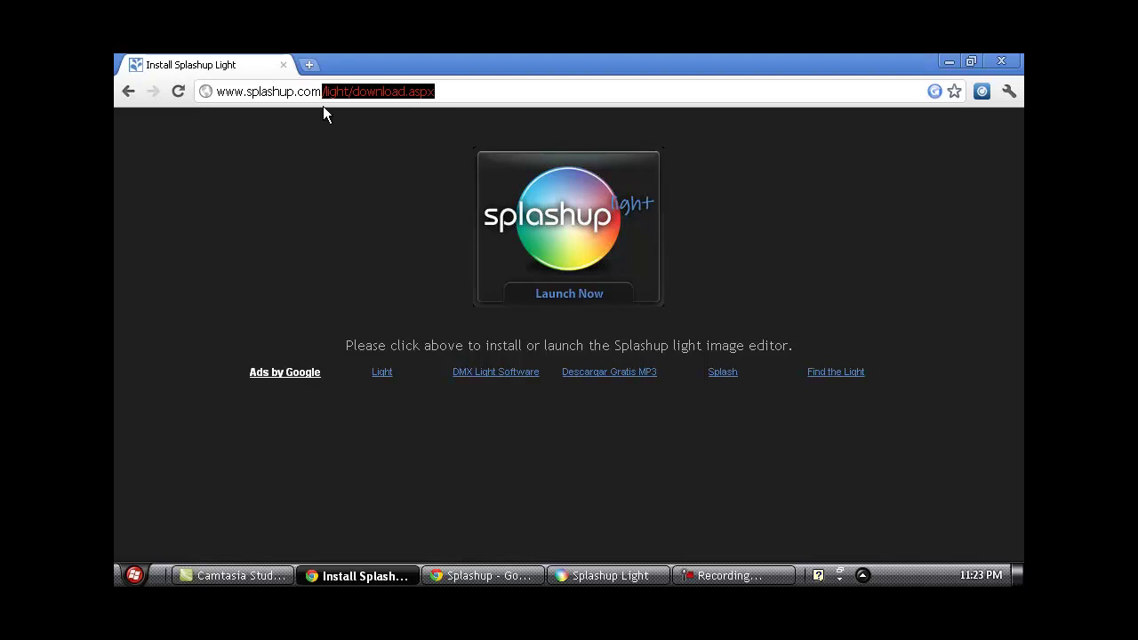
pyautogui.press('BackSpace')
pyautogui.press('Return')
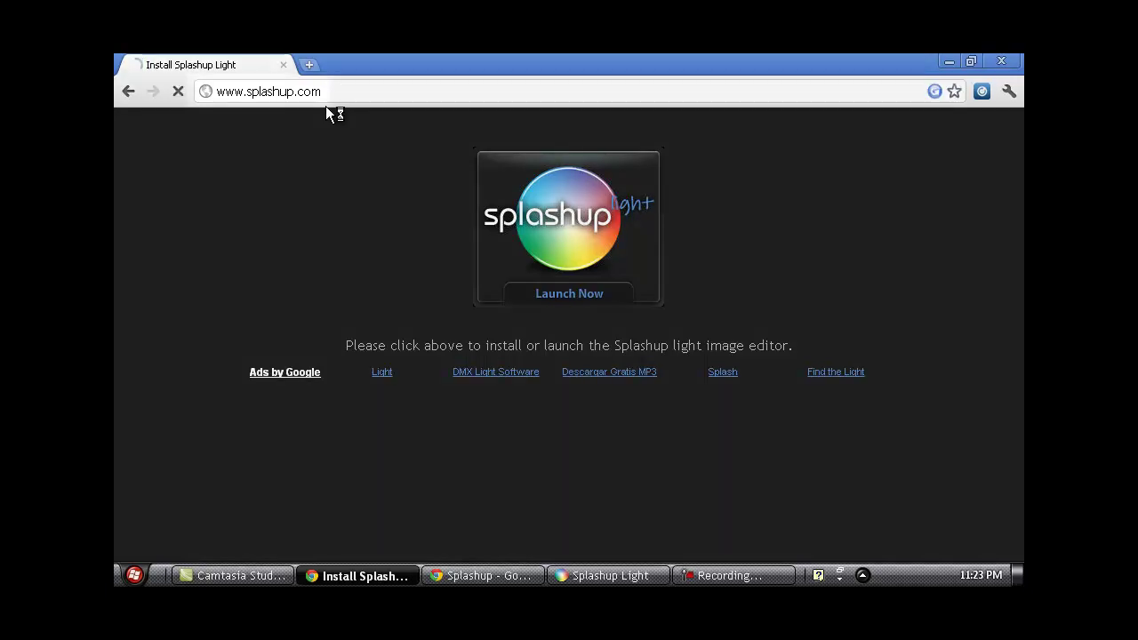